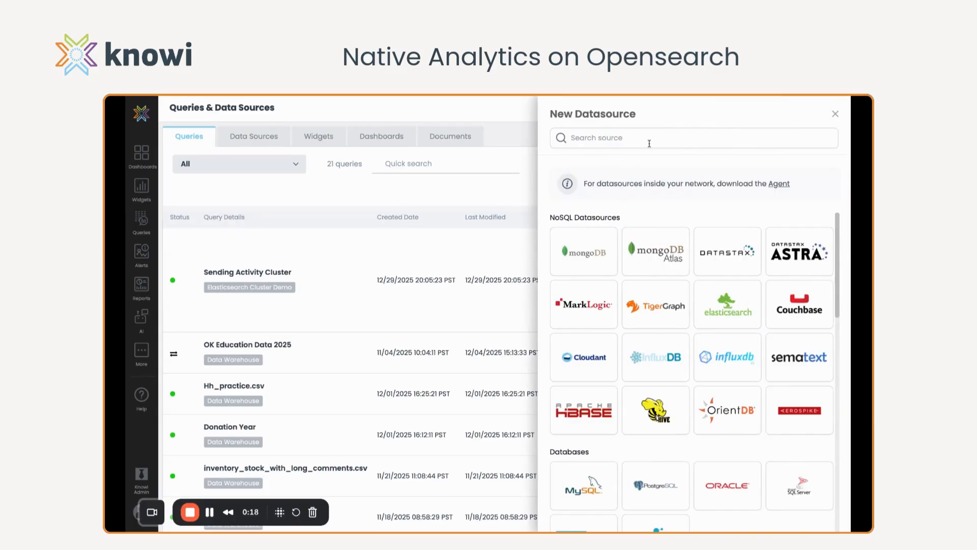
Start a new Elasticsearch datasource and name it OpenSearch Demo
{"action": "left_click", "coordinate": [729, 309]}
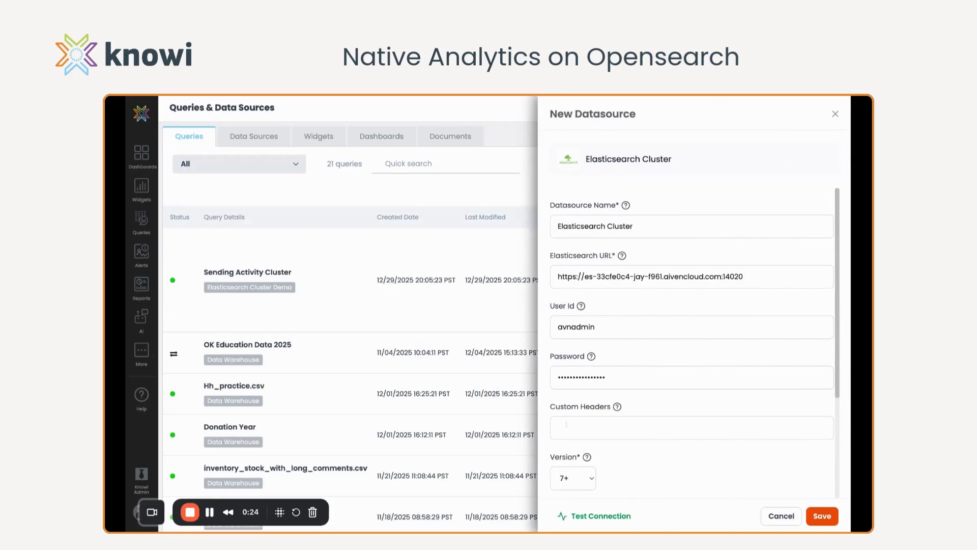
{"action": "left_click_drag", "start_coordinate": [642, 227], "coordinate": [546, 221]}
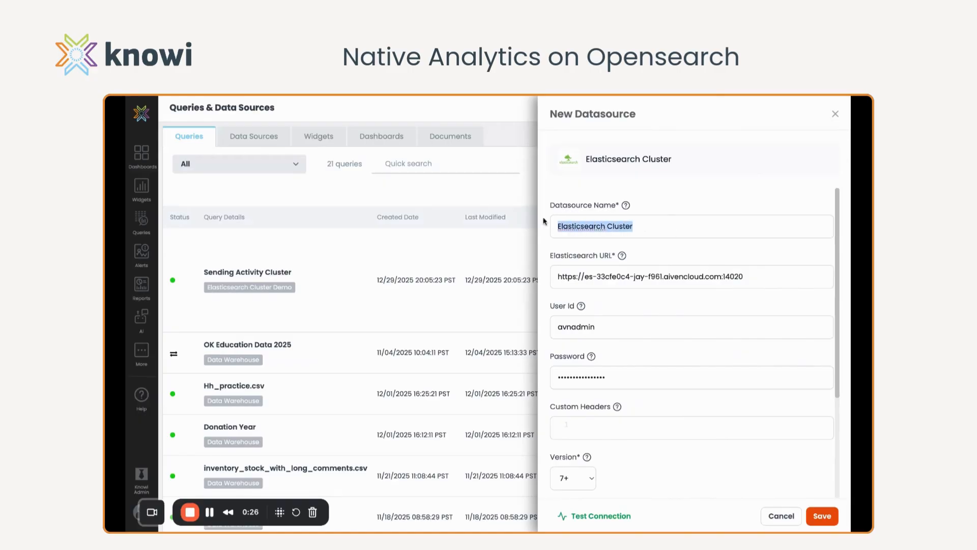
{"action": "type", "text": "Ope"}
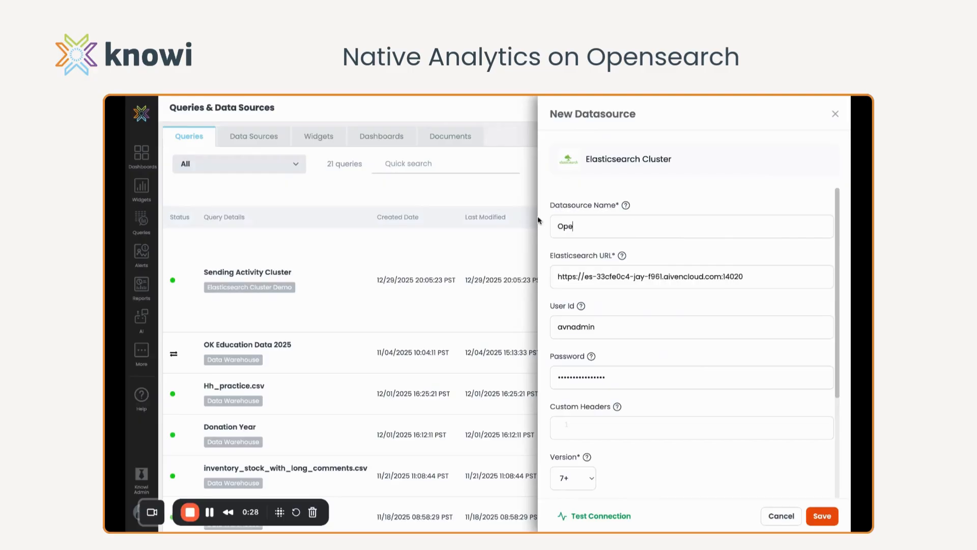
{"action": "type", "text": "nSearch Demo"}
{"action": "left_click_drag", "start_coordinate": [750, 283], "coordinate": [625, 279]}
{"action": "left_click", "coordinate": [590, 285]}
{"action": "triple_click", "coordinate": [678, 278]}
{"action": "key", "text": "BackSpace"}
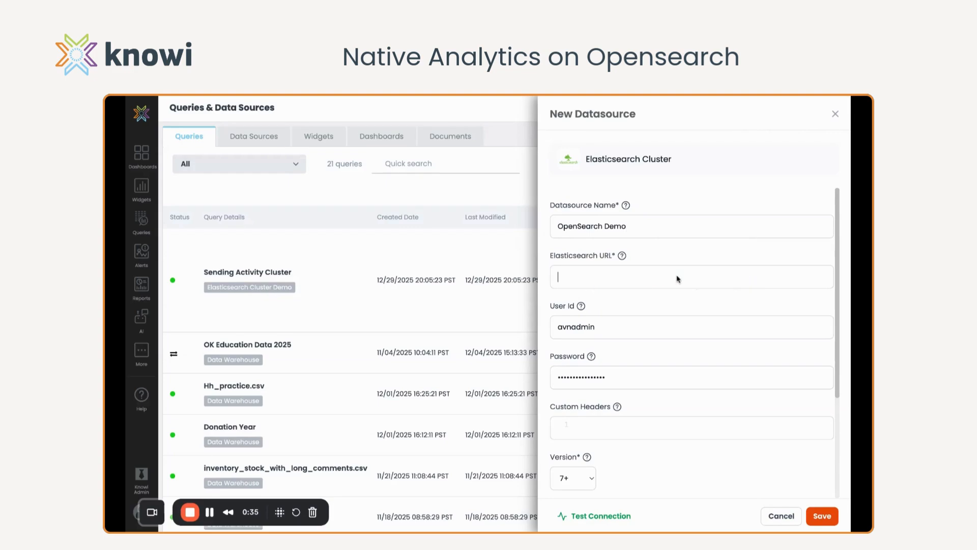
{"action": "type", "text": "- https://search-my-opensearch-domain.us-east-1.es.amazonaws.com"}
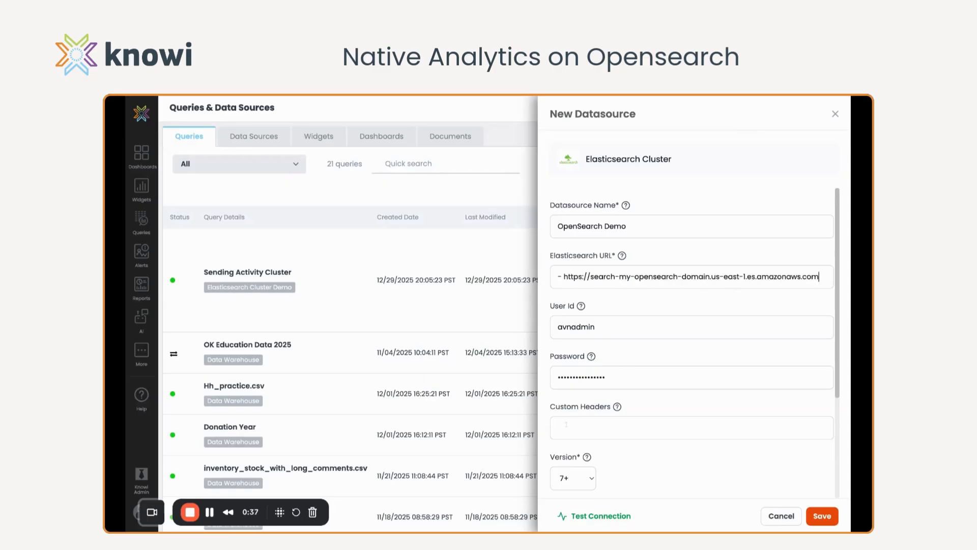
Delete the dash and space in front of https in the Elasticsearch URL
{"action": "left_click_drag", "start_coordinate": [591, 279], "coordinate": [757, 280]}
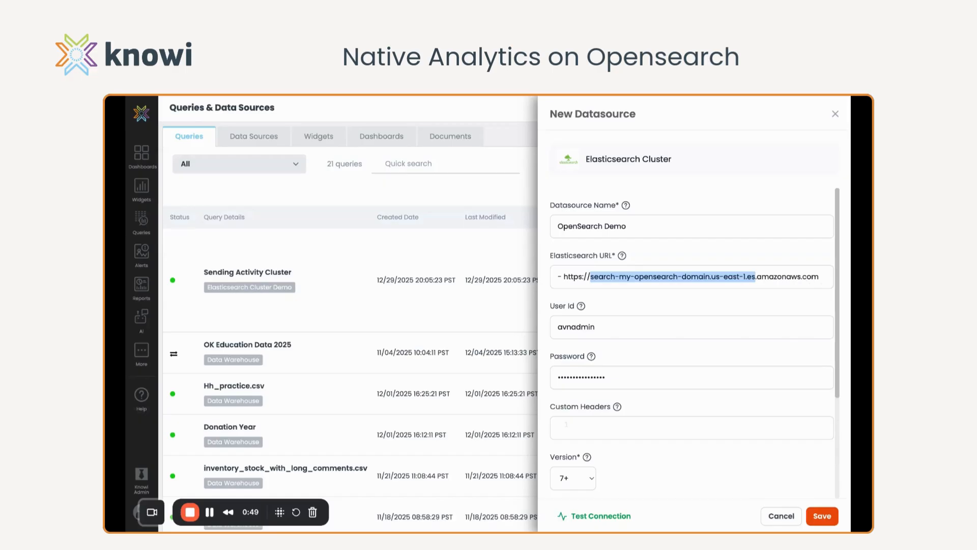
{"action": "left_click", "coordinate": [774, 280]}
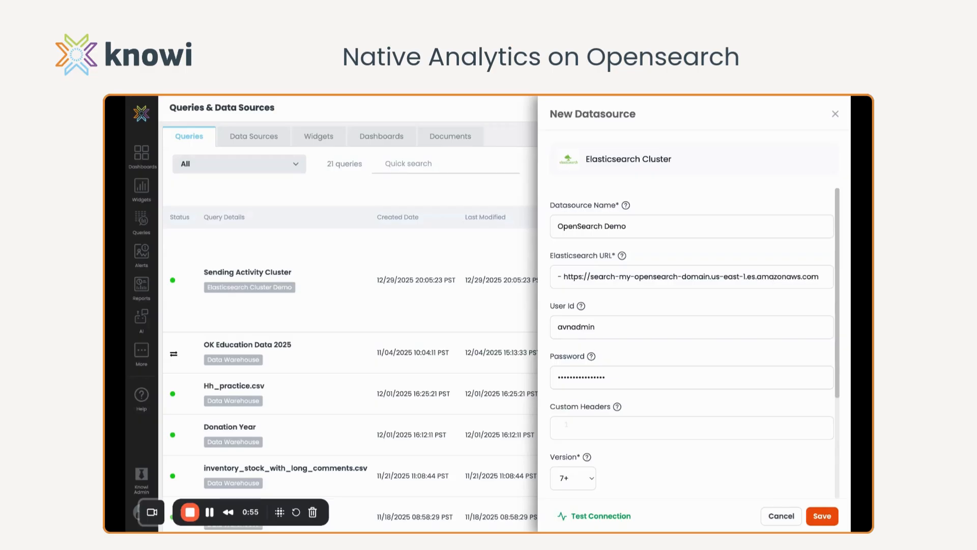
{"action": "left_click_drag", "start_coordinate": [819, 283], "coordinate": [616, 279]}
{"action": "left_click", "coordinate": [674, 301]}
{"action": "left_click", "coordinate": [566, 280]}
{"action": "key", "text": "BackSpace"}
{"action": "key", "text": "BackSpace"}
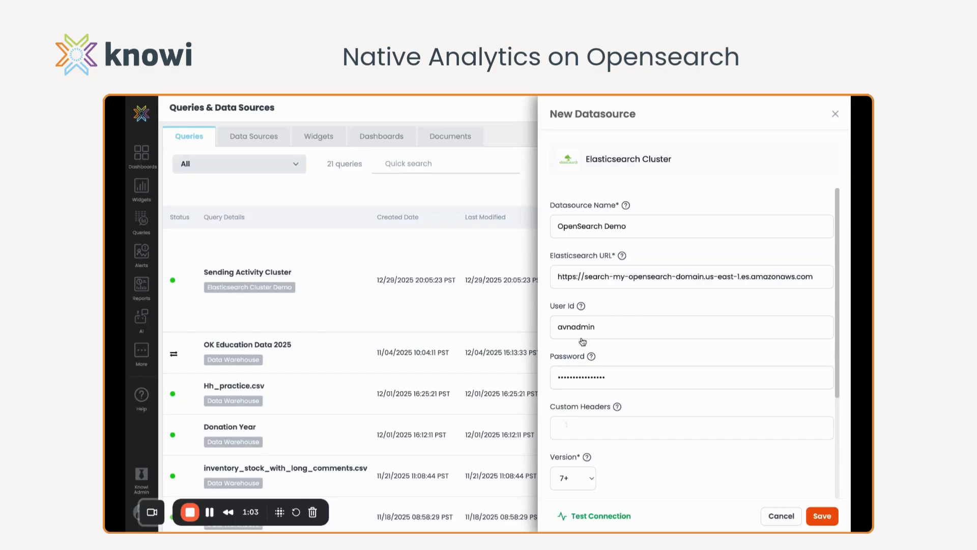
Review the datasource's user ID, password, custom headers, version and connectivity settings
{"action": "left_click", "coordinate": [608, 331]}
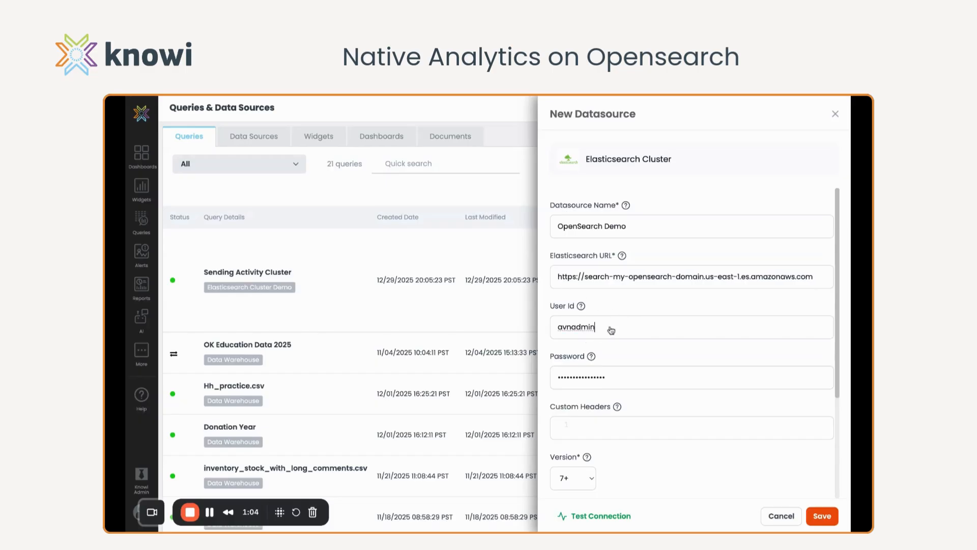
{"action": "left_click", "coordinate": [629, 383]}
{"action": "scroll", "coordinate": [692, 342], "scroll_direction": "down", "scroll_amount": 3}
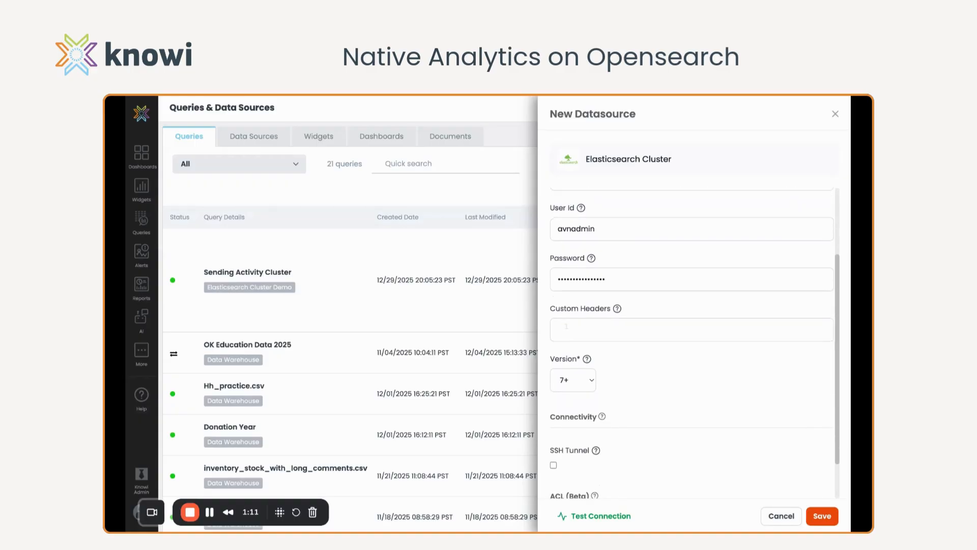
{"action": "left_click", "coordinate": [606, 331]}
{"action": "scroll", "coordinate": [598, 327], "scroll_direction": "down", "scroll_amount": 1}
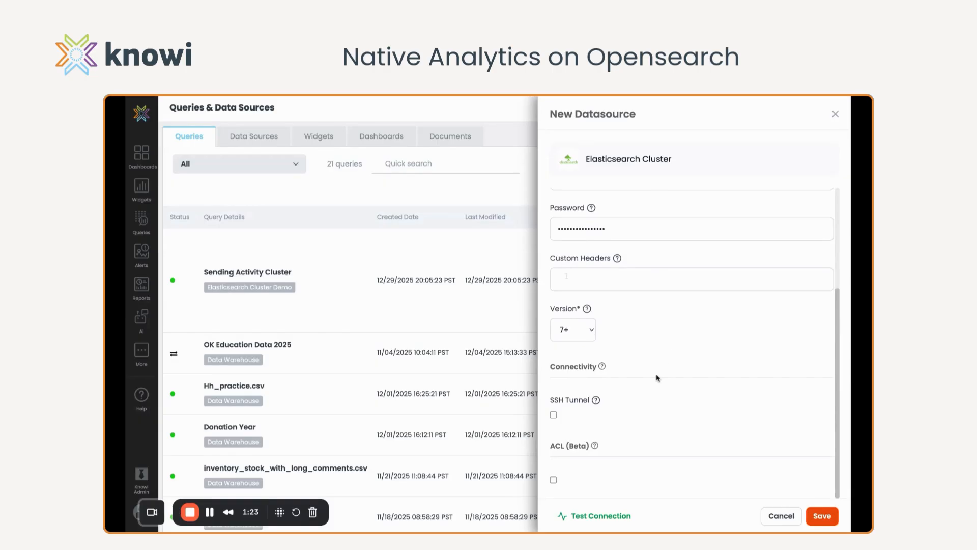
{"action": "scroll", "coordinate": [655, 377], "scroll_direction": "down", "scroll_amount": 1}
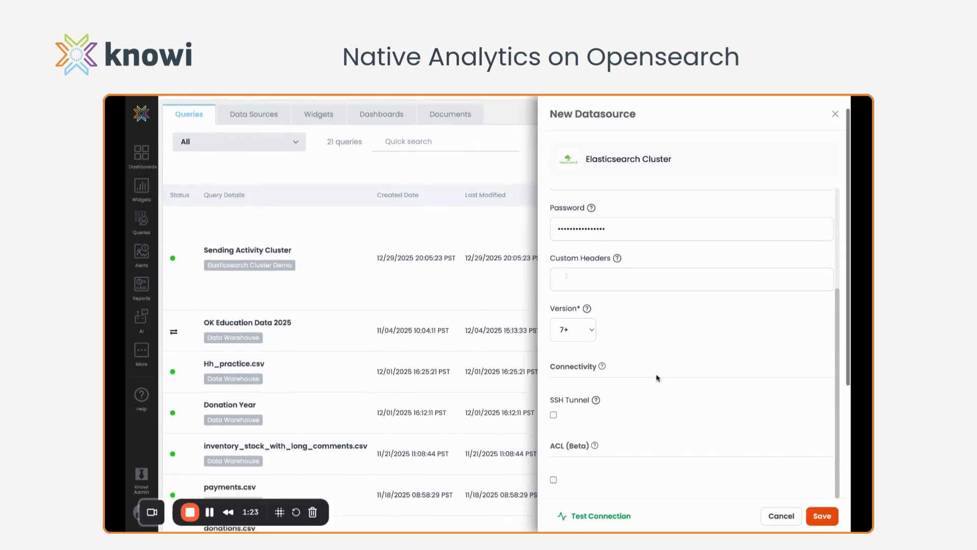
Enable the ACL option to inspect its access control list, and disable it again
{"action": "left_click", "coordinate": [553, 479]}
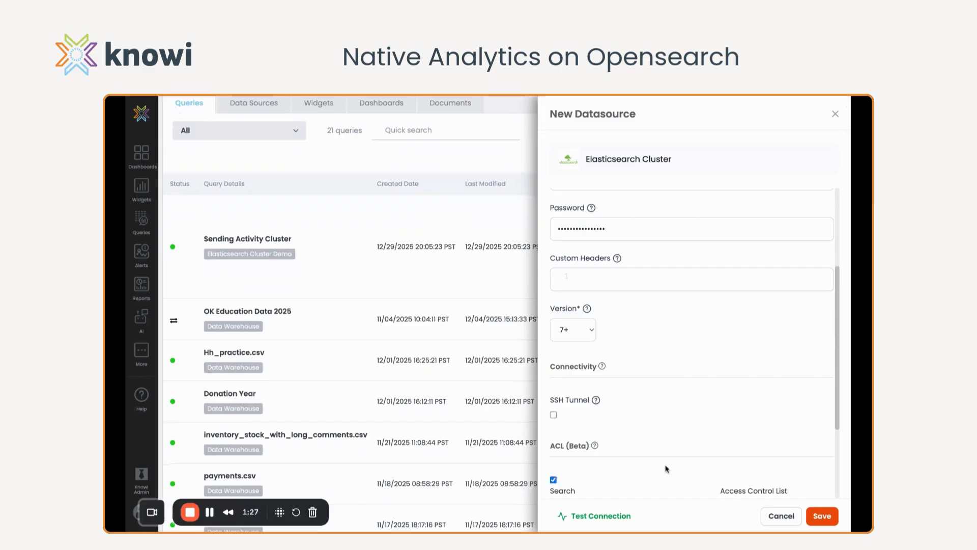
{"action": "scroll", "coordinate": [665, 466], "scroll_direction": "down", "scroll_amount": 1}
{"action": "scroll", "coordinate": [666, 468], "scroll_direction": "up", "scroll_amount": 1}
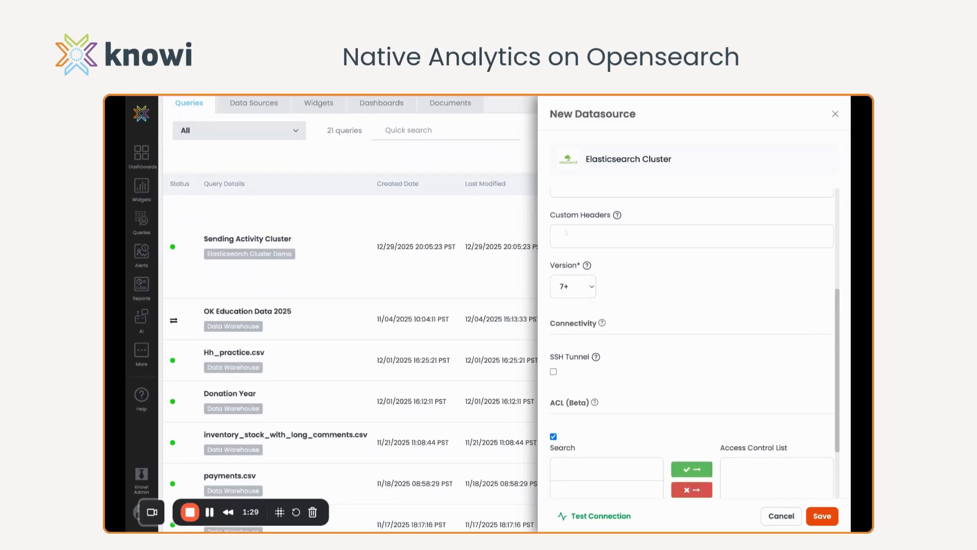
{"action": "scroll", "coordinate": [695, 342], "scroll_direction": "down", "scroll_amount": 1}
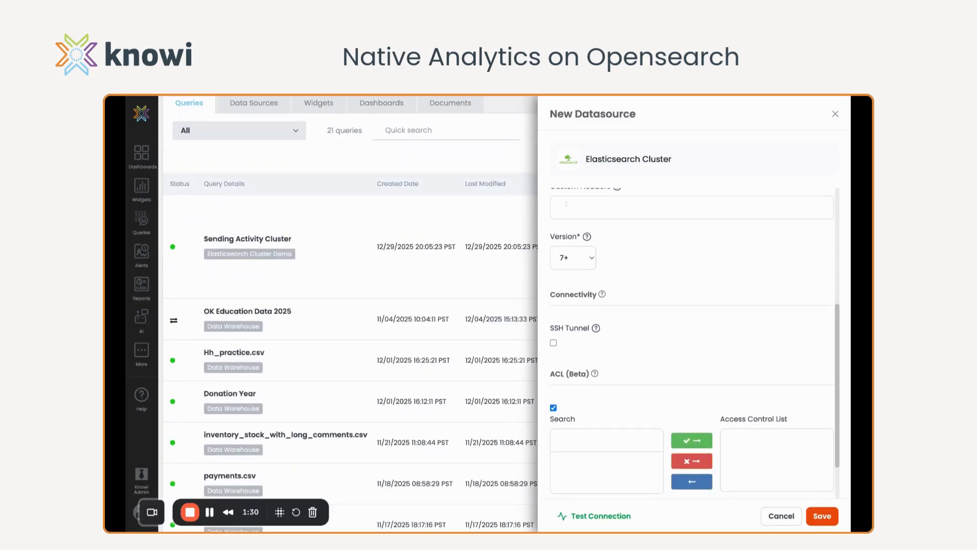
{"action": "left_click", "coordinate": [553, 408]}
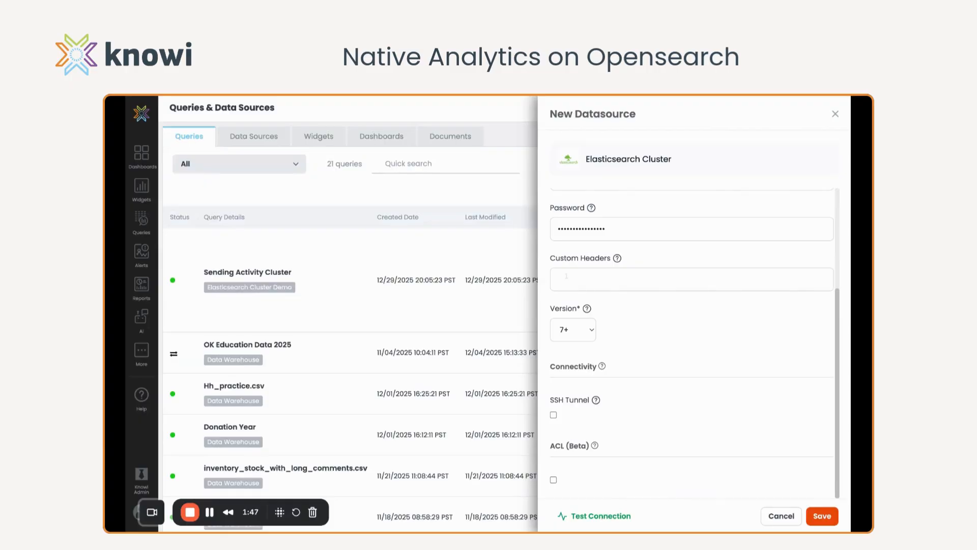
Test and save the OpenSearch Demo datasource, and start querying it
{"action": "left_click", "coordinate": [594, 516]}
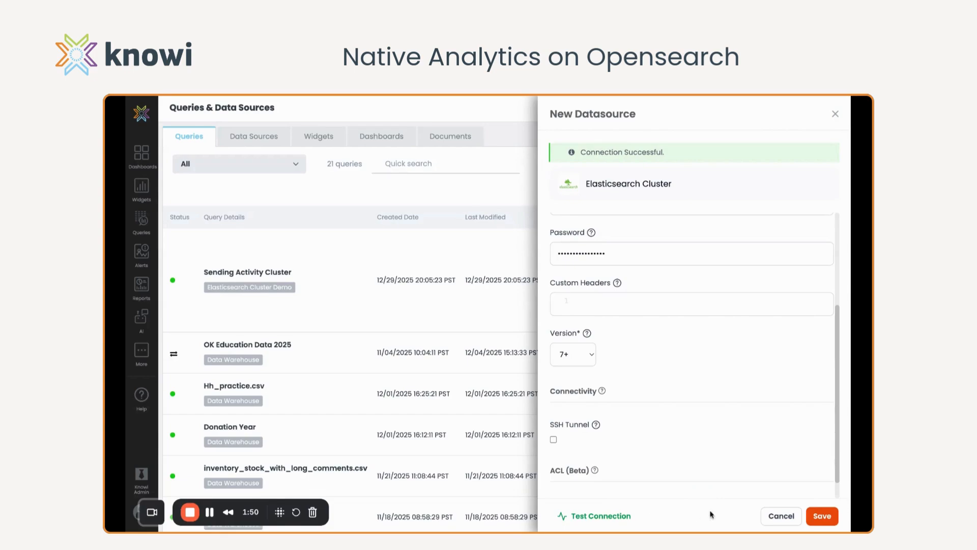
{"action": "left_click", "coordinate": [824, 519]}
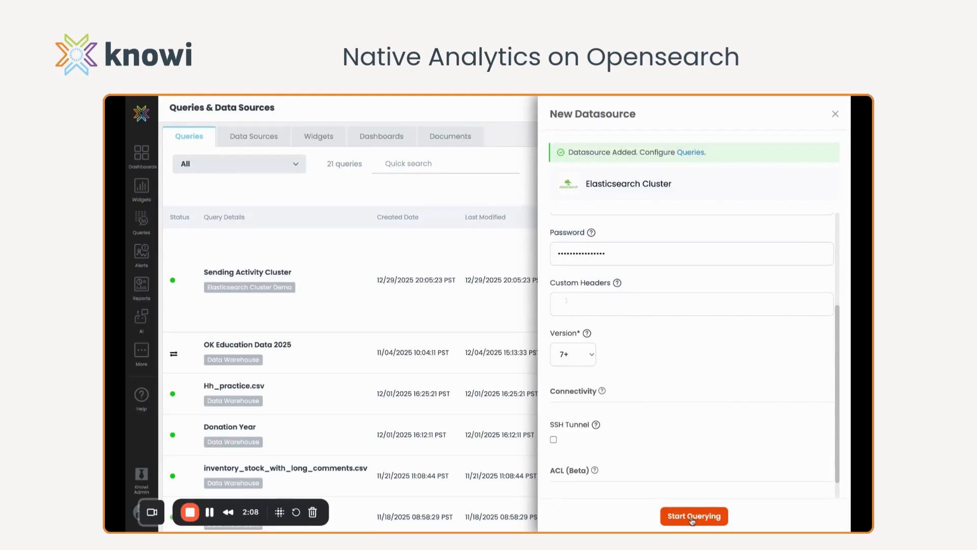
{"action": "left_click", "coordinate": [693, 516]}
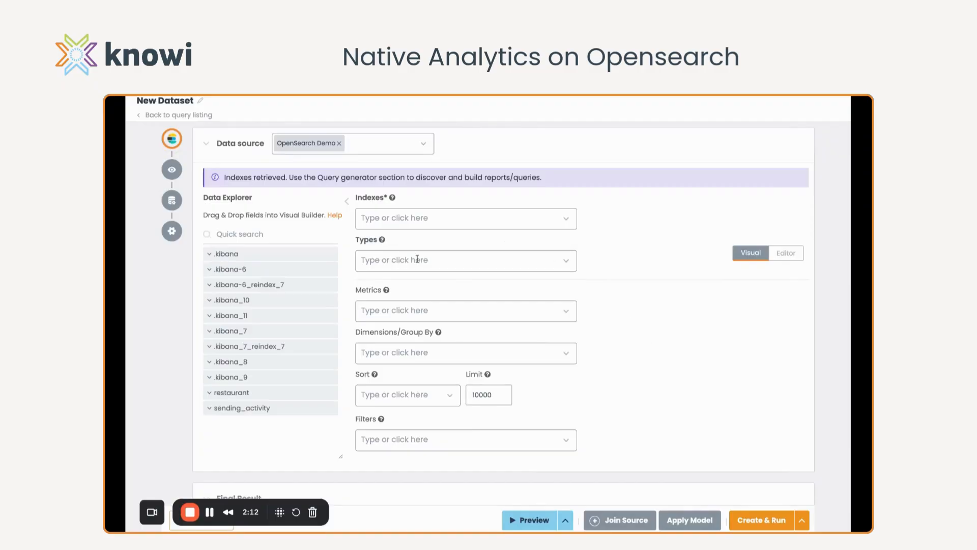
Expand the restaurant index in the Data Explorer and set it as the query's index
{"action": "scroll", "coordinate": [299, 338], "scroll_direction": "down", "scroll_amount": 1}
{"action": "scroll", "coordinate": [301, 339], "scroll_direction": "up", "scroll_amount": 1}
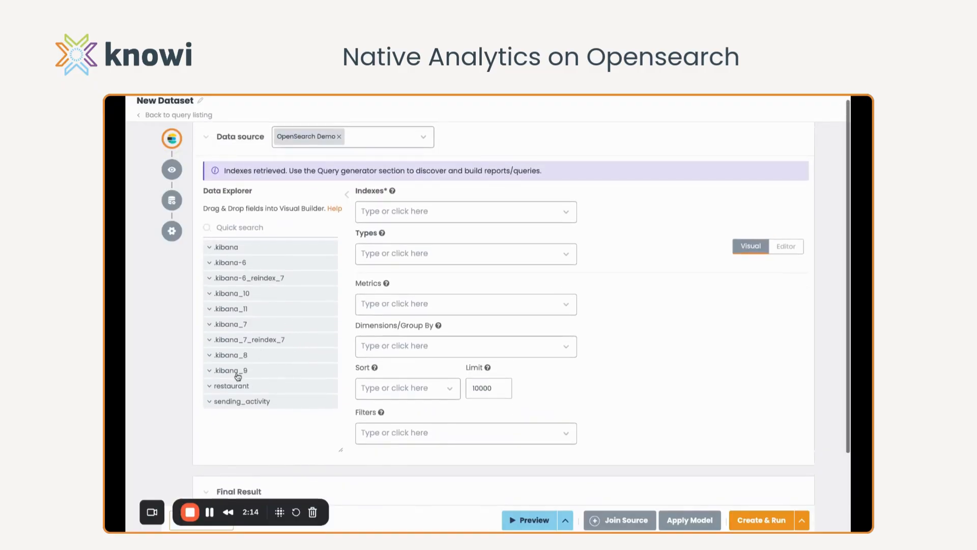
{"action": "left_click", "coordinate": [215, 389]}
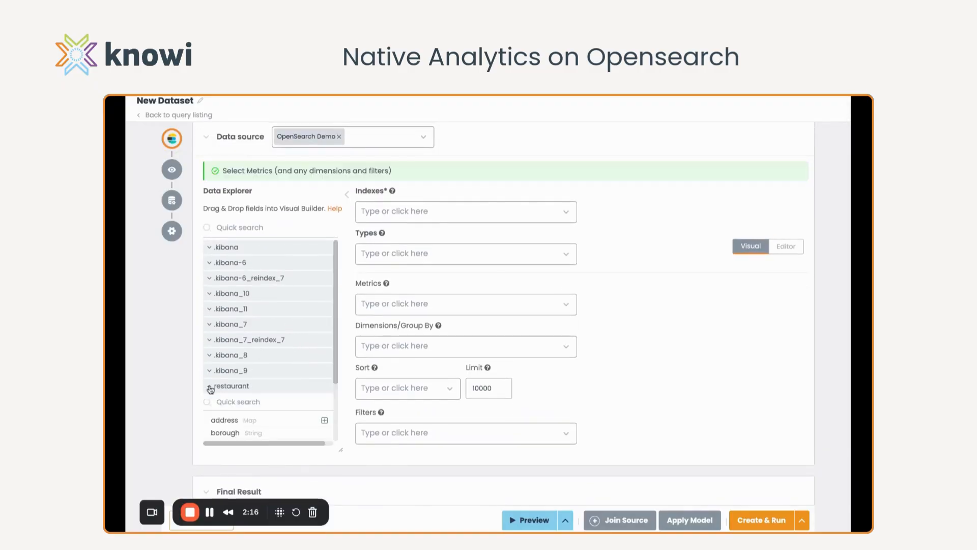
{"action": "scroll", "coordinate": [227, 410], "scroll_direction": "down", "scroll_amount": 3}
{"action": "left_click_drag", "start_coordinate": [236, 308], "coordinate": [413, 209]}
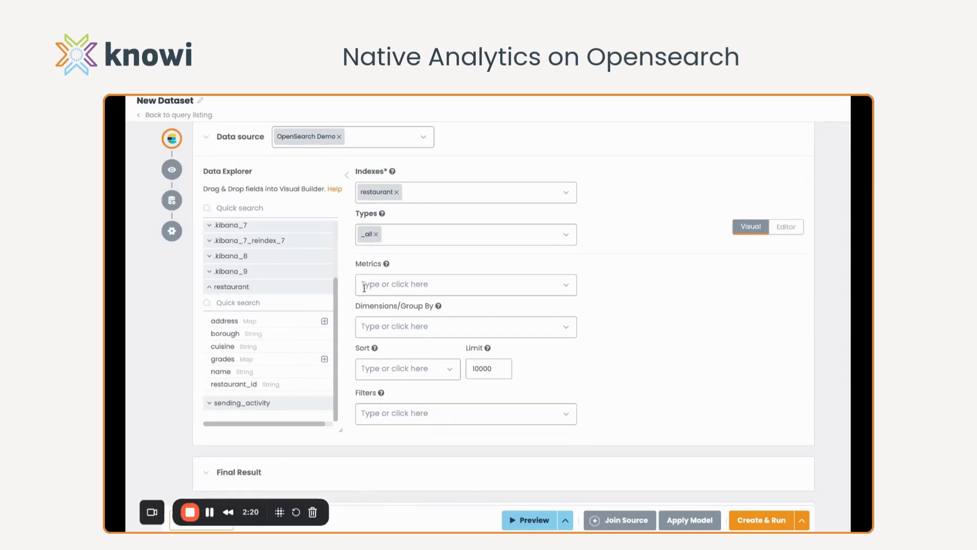
Add address, borough, cuisine and grades as the query's metrics, with no operation applied
{"action": "left_click", "coordinate": [399, 284]}
{"action": "left_click", "coordinate": [379, 304]}
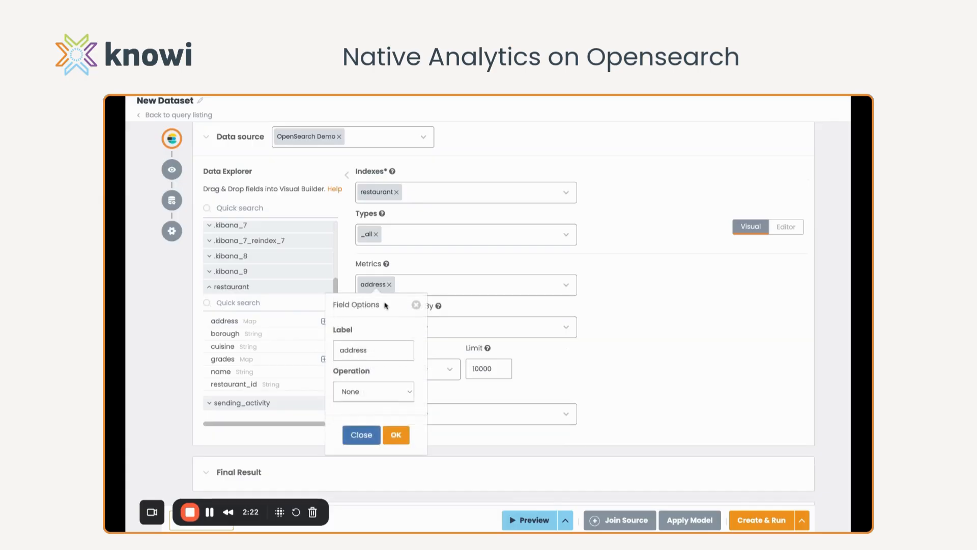
{"action": "left_click", "coordinate": [469, 289]}
{"action": "left_click", "coordinate": [377, 362]}
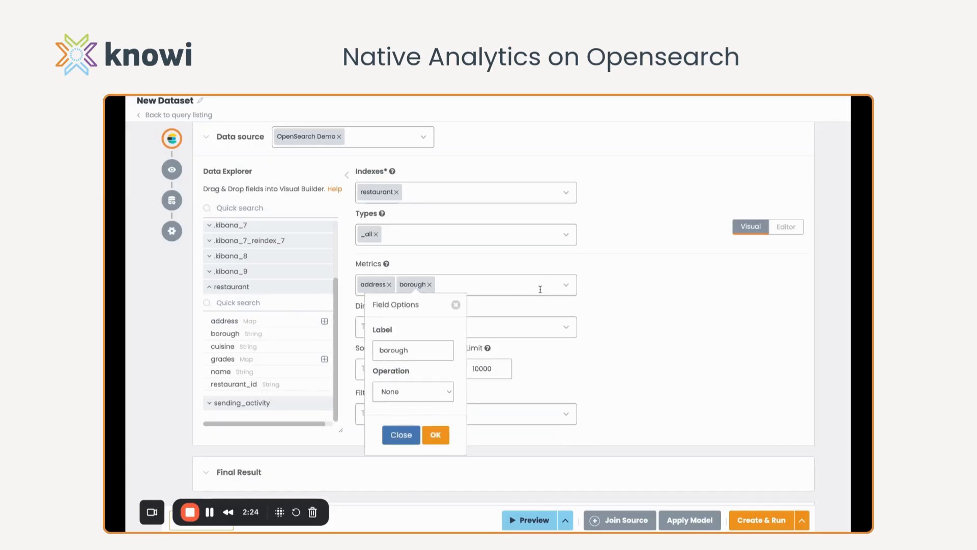
{"action": "left_click", "coordinate": [569, 289]}
{"action": "left_click", "coordinate": [382, 362]}
{"action": "left_click", "coordinate": [565, 285]}
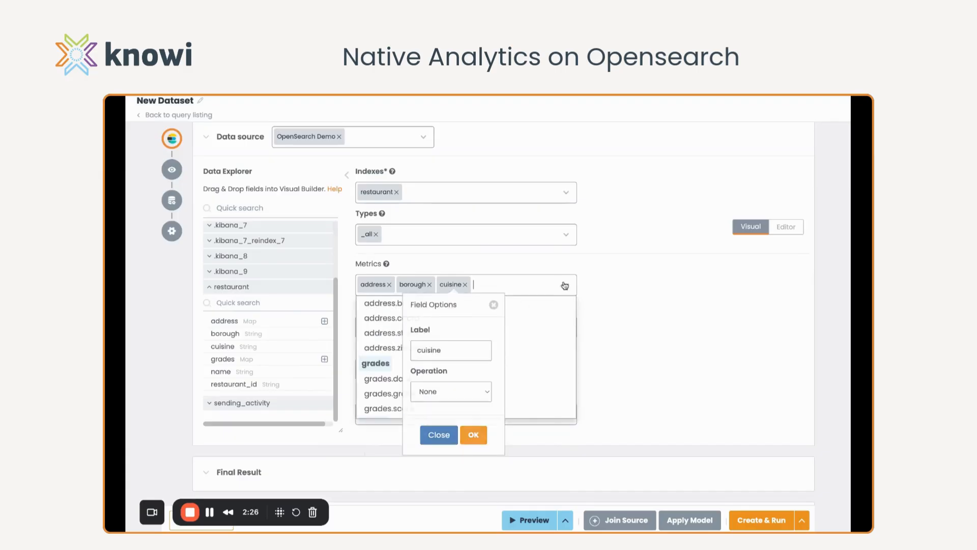
{"action": "left_click", "coordinate": [391, 363]}
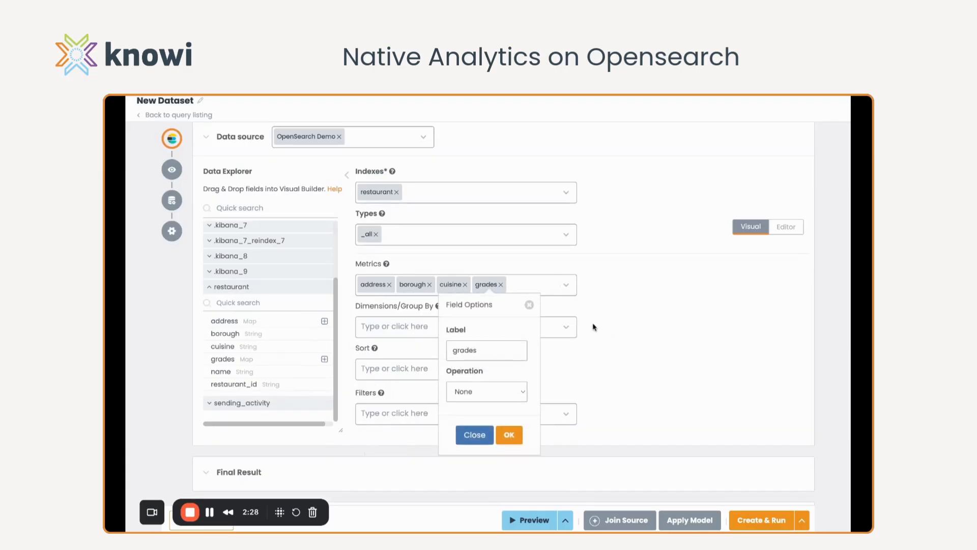
{"action": "left_click", "coordinate": [529, 305]}
Sort the query by grades in ascending order
{"action": "scroll", "coordinate": [421, 368], "scroll_direction": "down", "scroll_amount": 1}
{"action": "left_click", "coordinate": [448, 343]}
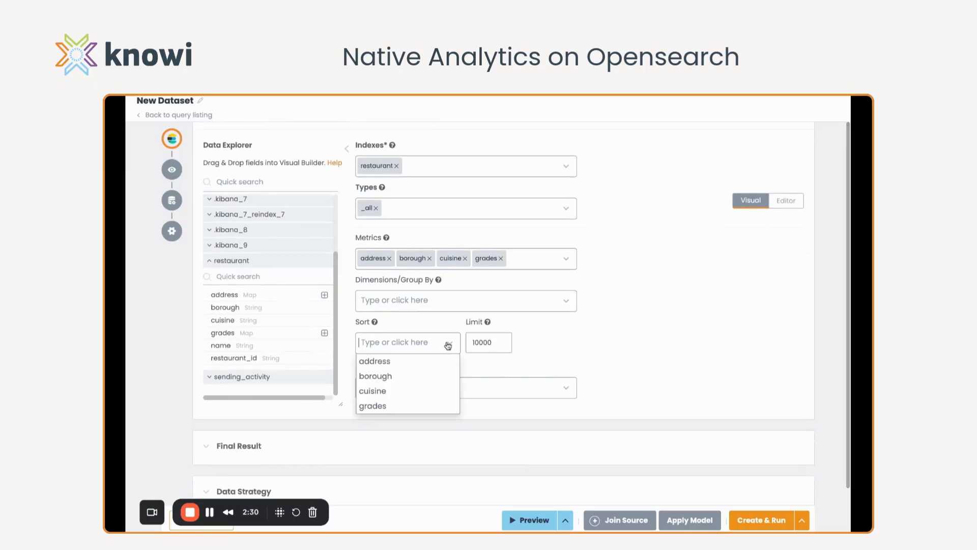
{"action": "left_click", "coordinate": [373, 405]}
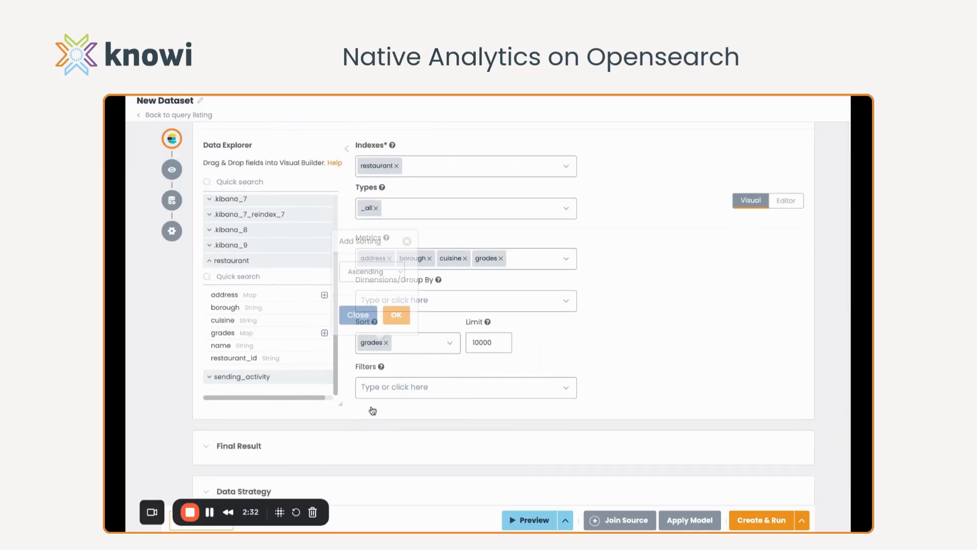
{"action": "left_click", "coordinate": [393, 312]}
Look over the fields available for filters and for dimensions/grouping without choosing any
{"action": "left_click", "coordinate": [402, 387]}
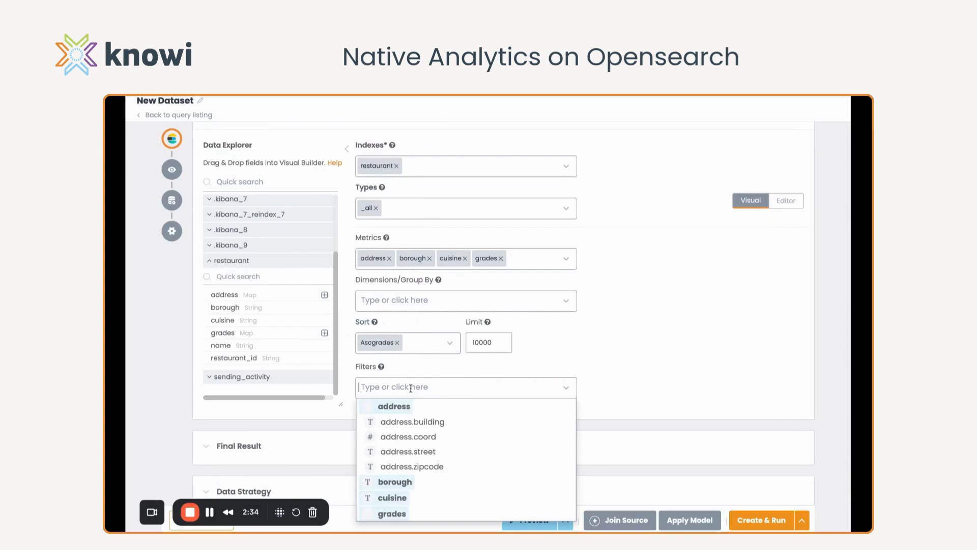
{"action": "left_click", "coordinate": [554, 349]}
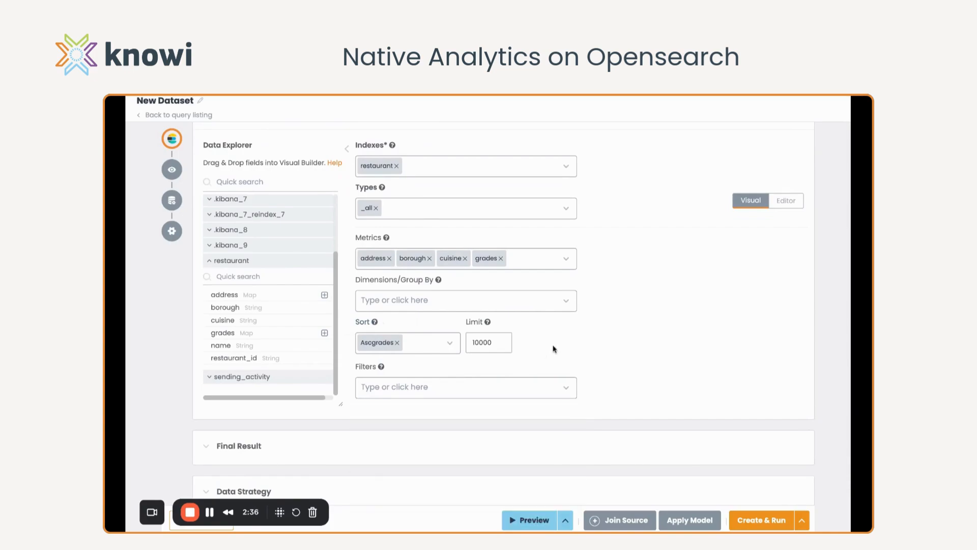
{"action": "left_click", "coordinate": [569, 301]}
{"action": "left_click", "coordinate": [584, 307]}
{"action": "scroll", "coordinate": [613, 293], "scroll_direction": "up", "scroll_amount": 2}
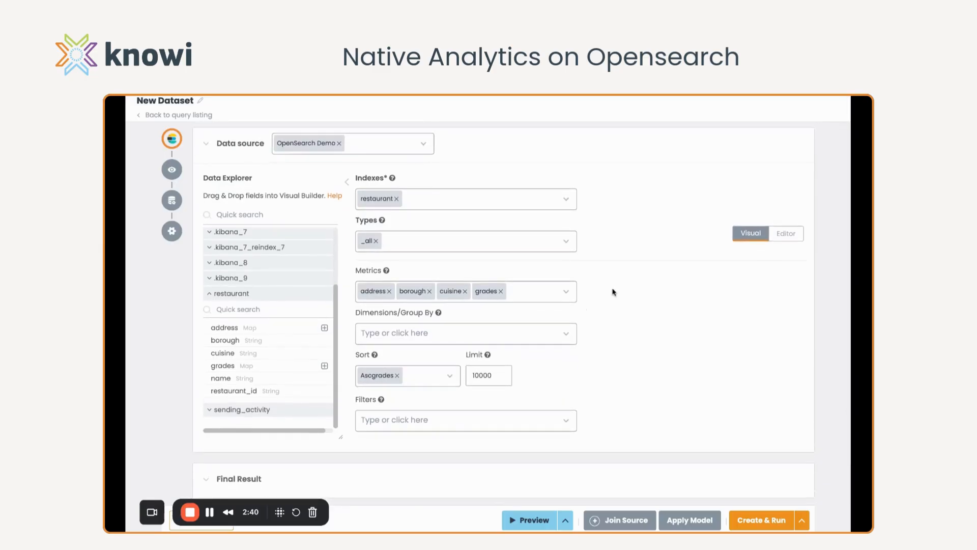
View the generated Elasticsearch JSON query in the editor and return to the visual builder
{"action": "left_click", "coordinate": [786, 235]}
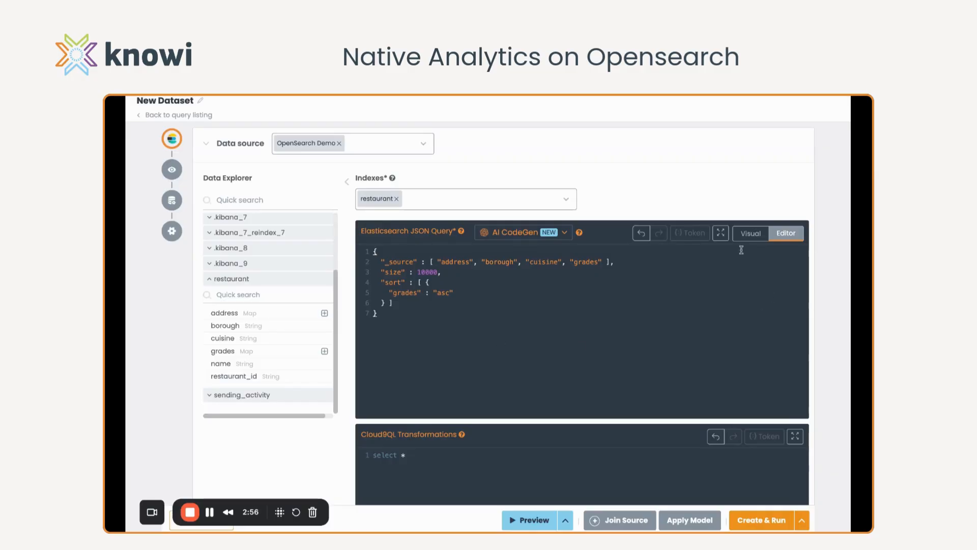
{"action": "left_click", "coordinate": [752, 235]}
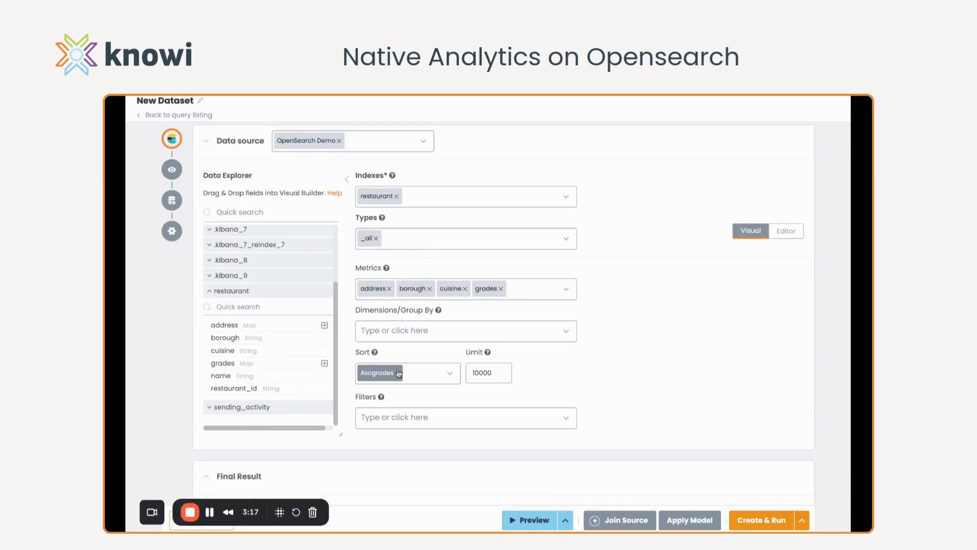
Remove the ascending grades sort from the query and preview its data
{"action": "left_click", "coordinate": [399, 373]}
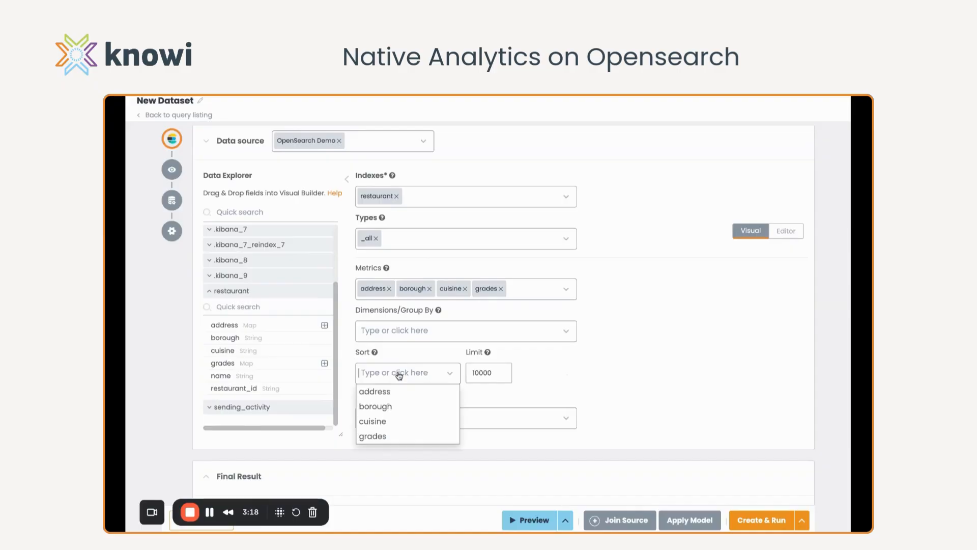
{"action": "left_click", "coordinate": [535, 521]}
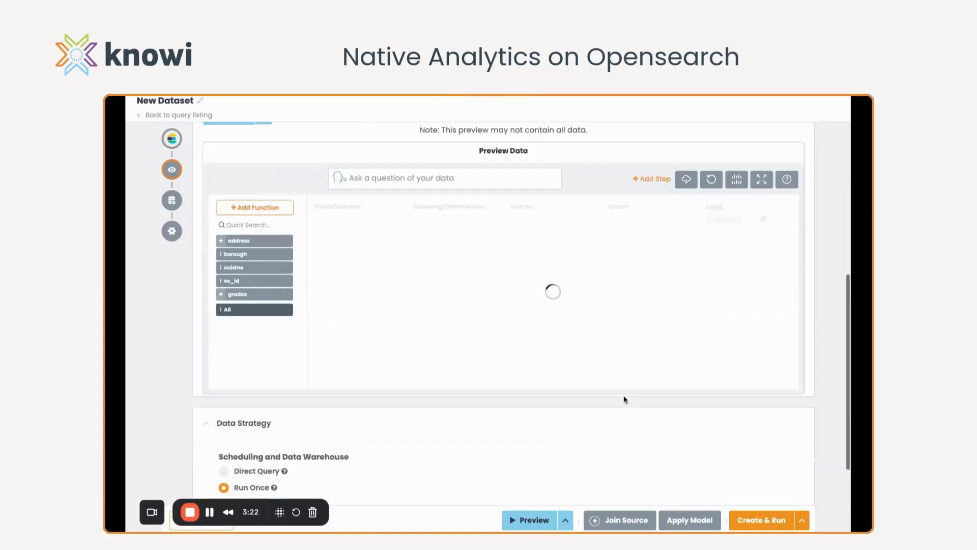
{"action": "scroll", "coordinate": [609, 322], "scroll_direction": "down", "scroll_amount": 5}
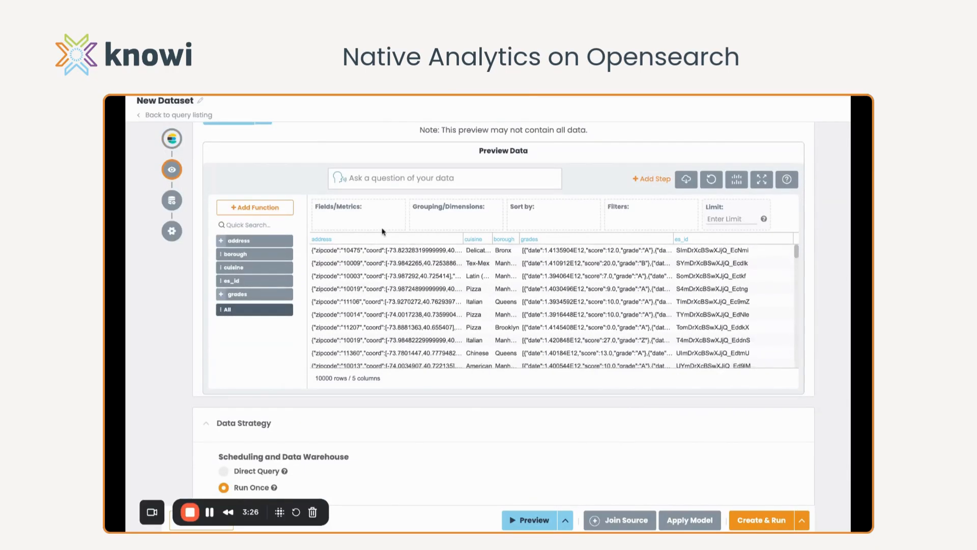
Look through the list of operations available for a new function on the preview data without adding one
{"action": "left_click", "coordinate": [254, 207]}
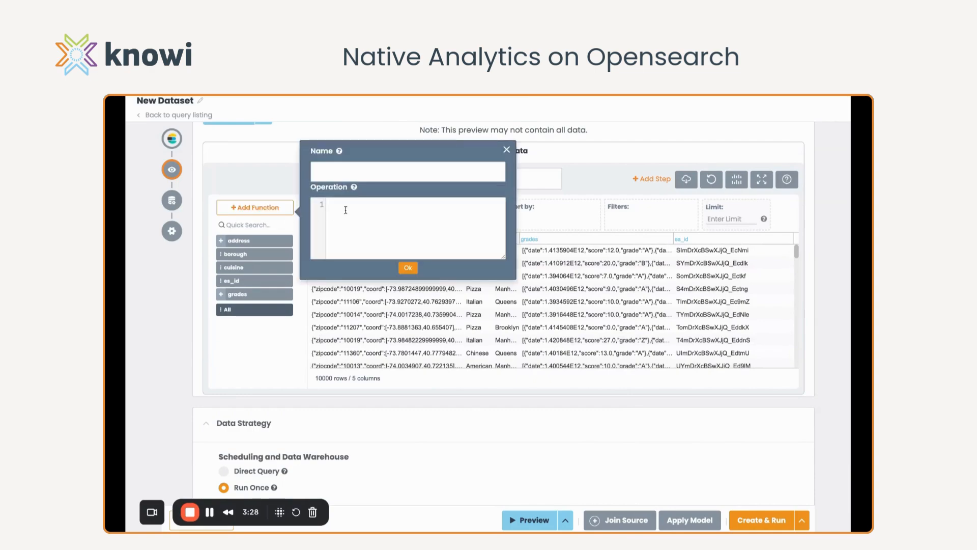
{"action": "left_click", "coordinate": [351, 229]}
{"action": "scroll", "coordinate": [363, 274], "scroll_direction": "down", "scroll_amount": 3}
{"action": "scroll", "coordinate": [363, 273], "scroll_direction": "down", "scroll_amount": 3}
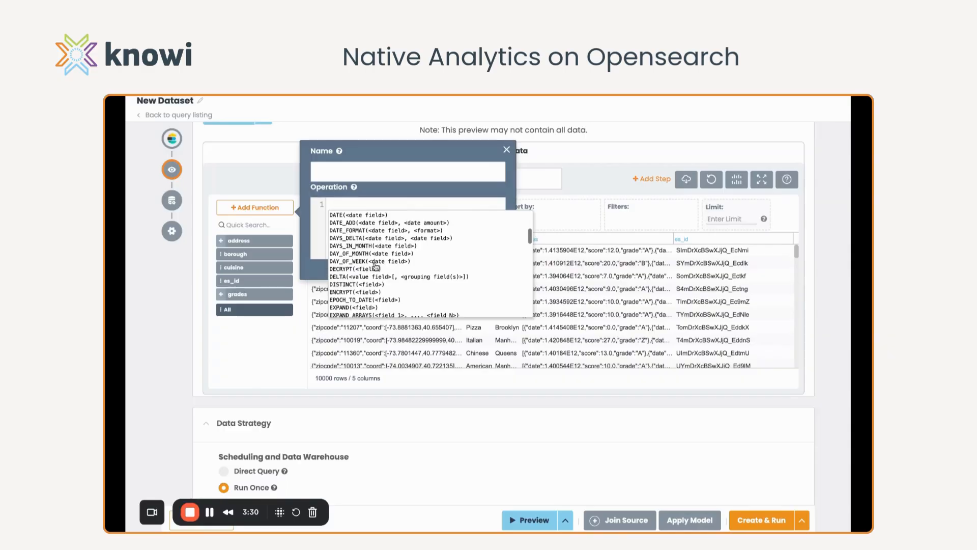
{"action": "left_click", "coordinate": [506, 150]}
Set the data strategy to Direct Query and save the dataset under the name "Restaurant OpenSearch"
{"action": "scroll", "coordinate": [476, 258], "scroll_direction": "down", "scroll_amount": 8}
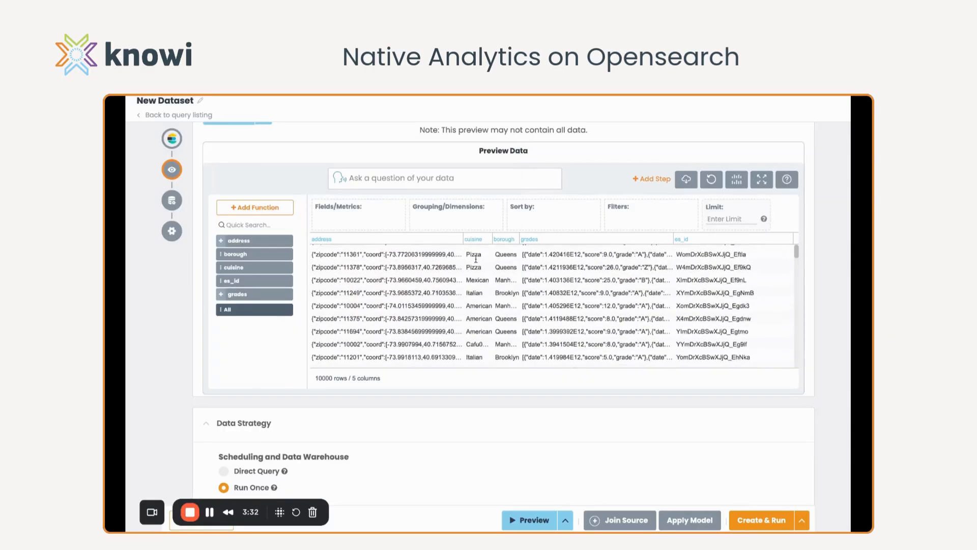
{"action": "left_click", "coordinate": [233, 336]}
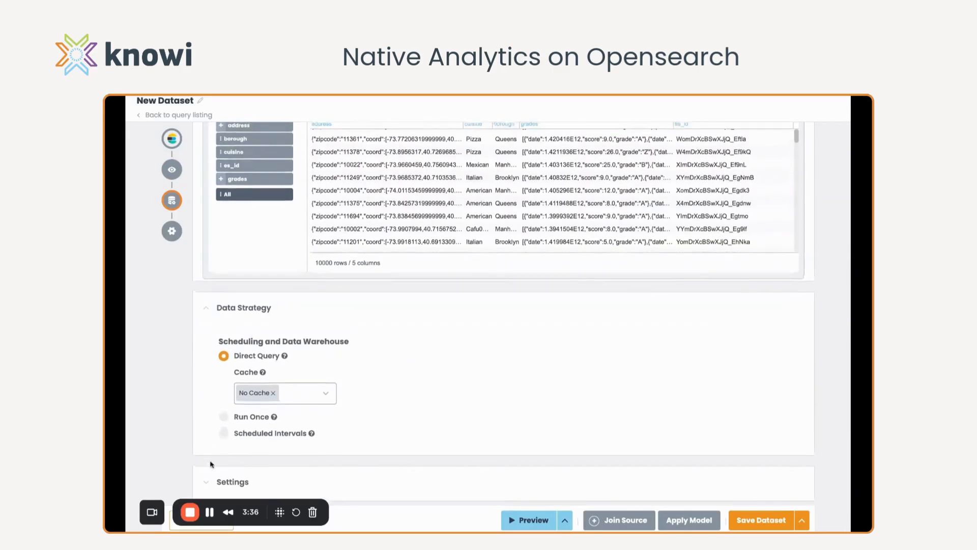
{"action": "scroll", "coordinate": [181, 414], "scroll_direction": "down", "scroll_amount": 3}
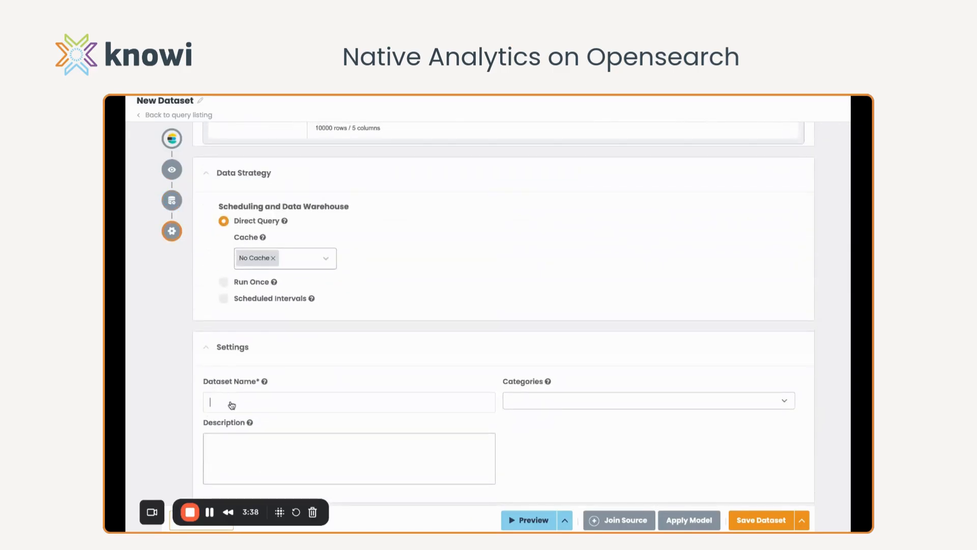
{"action": "left_click", "coordinate": [232, 404]}
{"action": "type", "text": "Restaurant OpenSearch"}
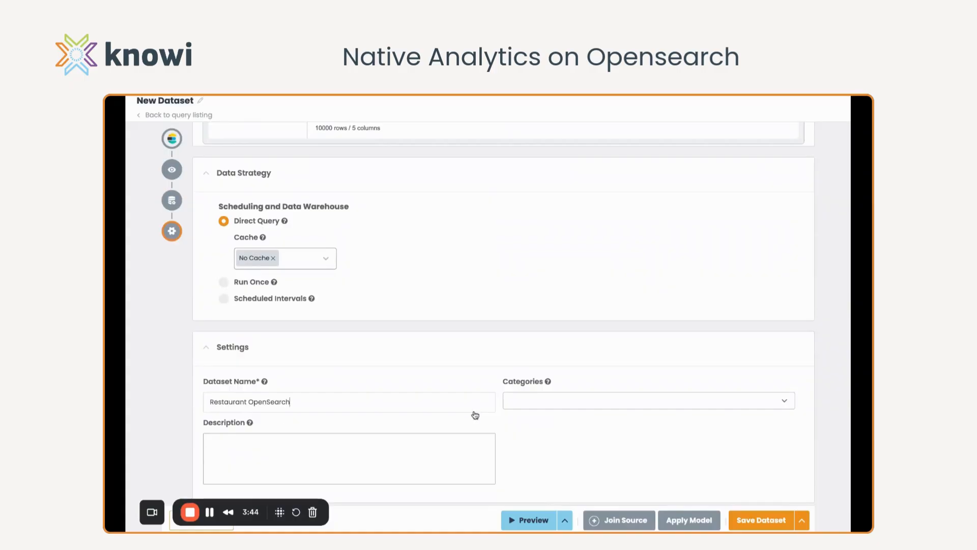
{"action": "left_click", "coordinate": [769, 525]}
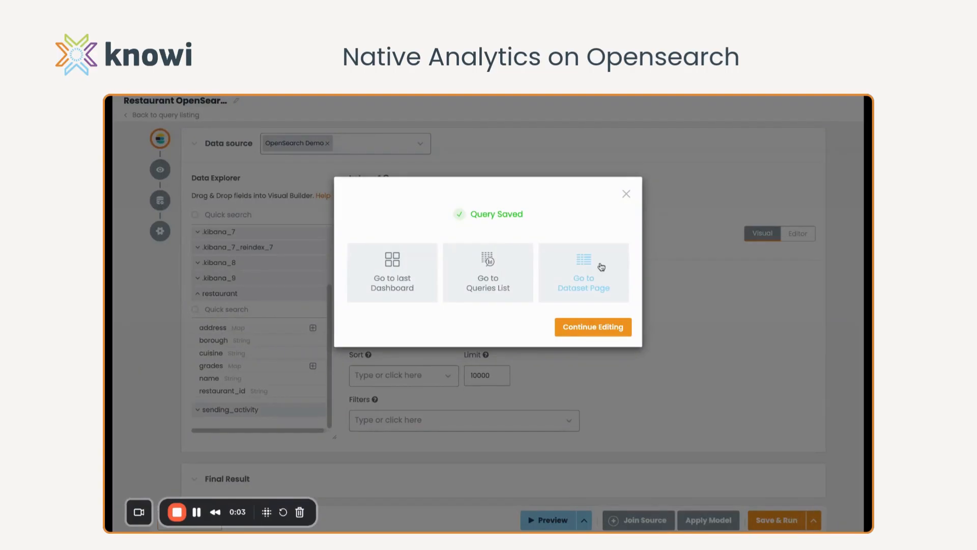
From the saved dataset's page, start an AI dashboard with "number of restaurants by borough" as the first prompt line and a second line beginning with "count"
{"action": "left_click", "coordinate": [601, 267]}
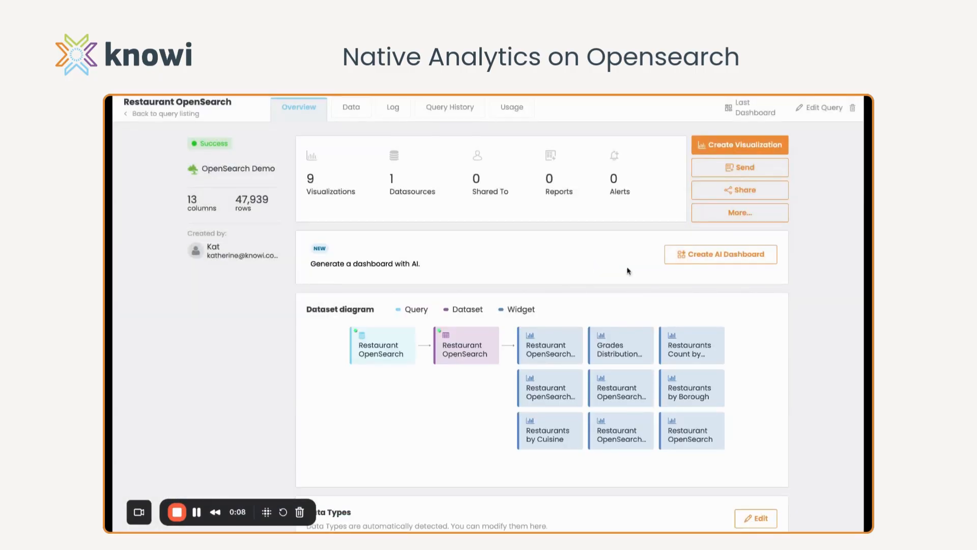
{"action": "left_click", "coordinate": [707, 257]}
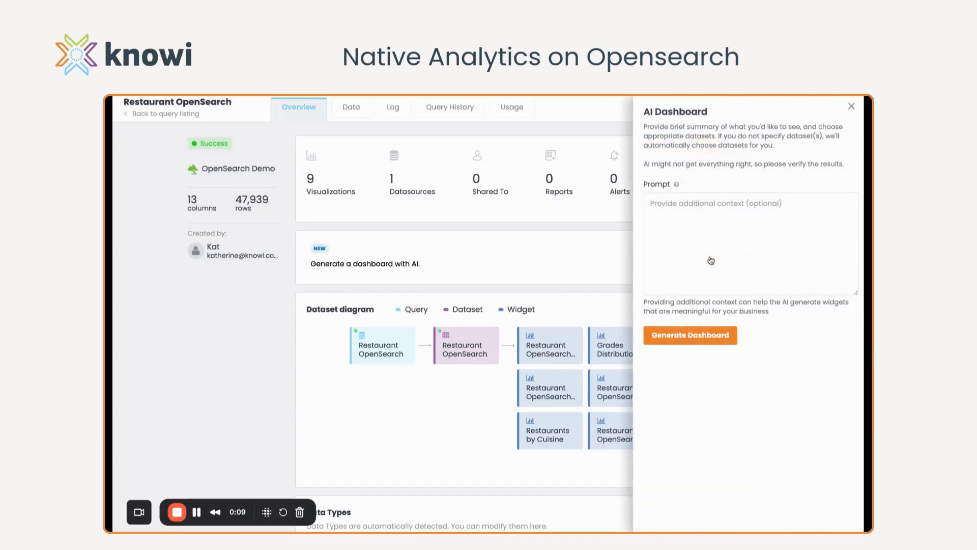
{"action": "left_click", "coordinate": [688, 227]}
{"action": "left_click", "coordinate": [676, 221]}
{"action": "type", "text": "number "}
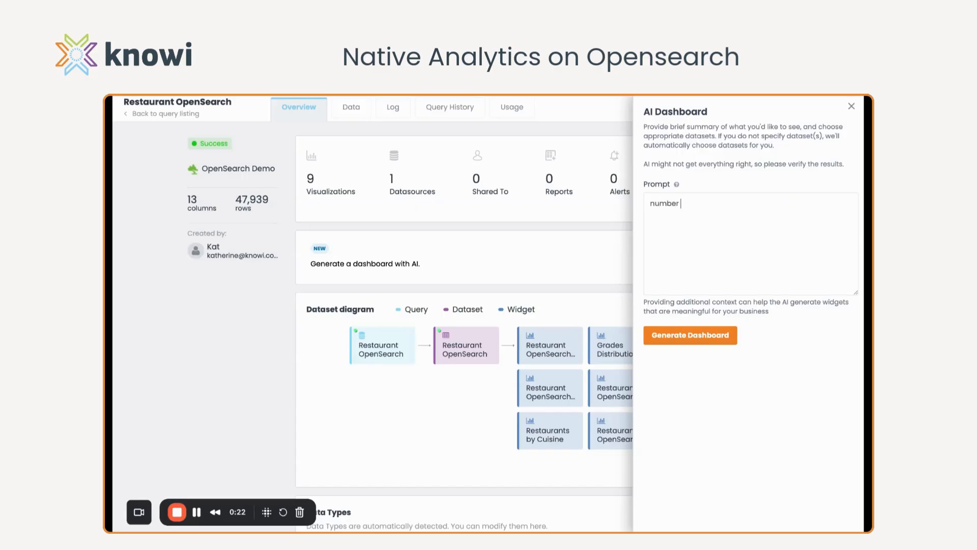
{"action": "type", "text": "of restaurants by borough"}
{"action": "key", "text": "Return"}
{"action": "type", "text": "count o"}
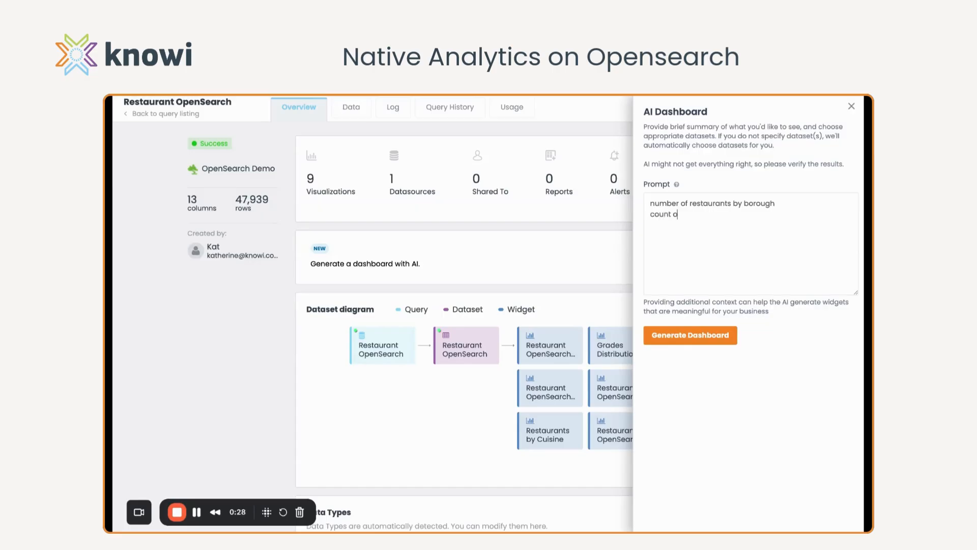